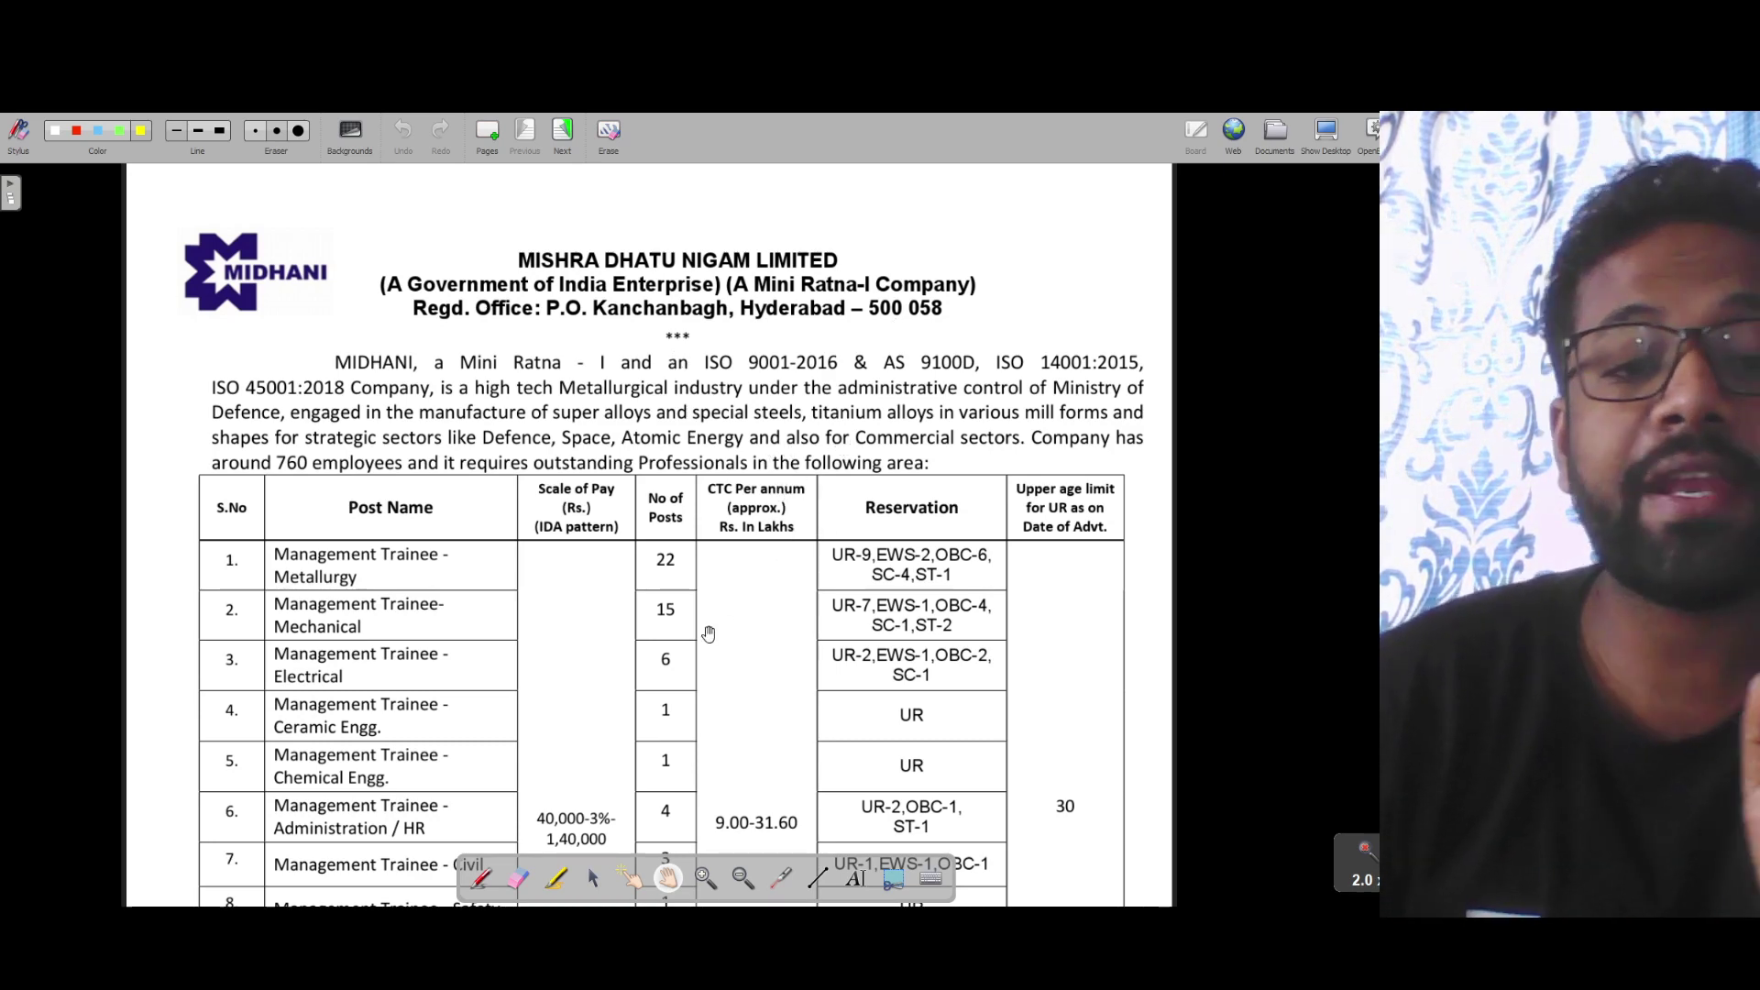
scroll(669, 597, "down", 2)
- Reveal rows 10 and 11 of the post table, then switch to the laser pointer
left_click_drag(668, 595, 668, 495)
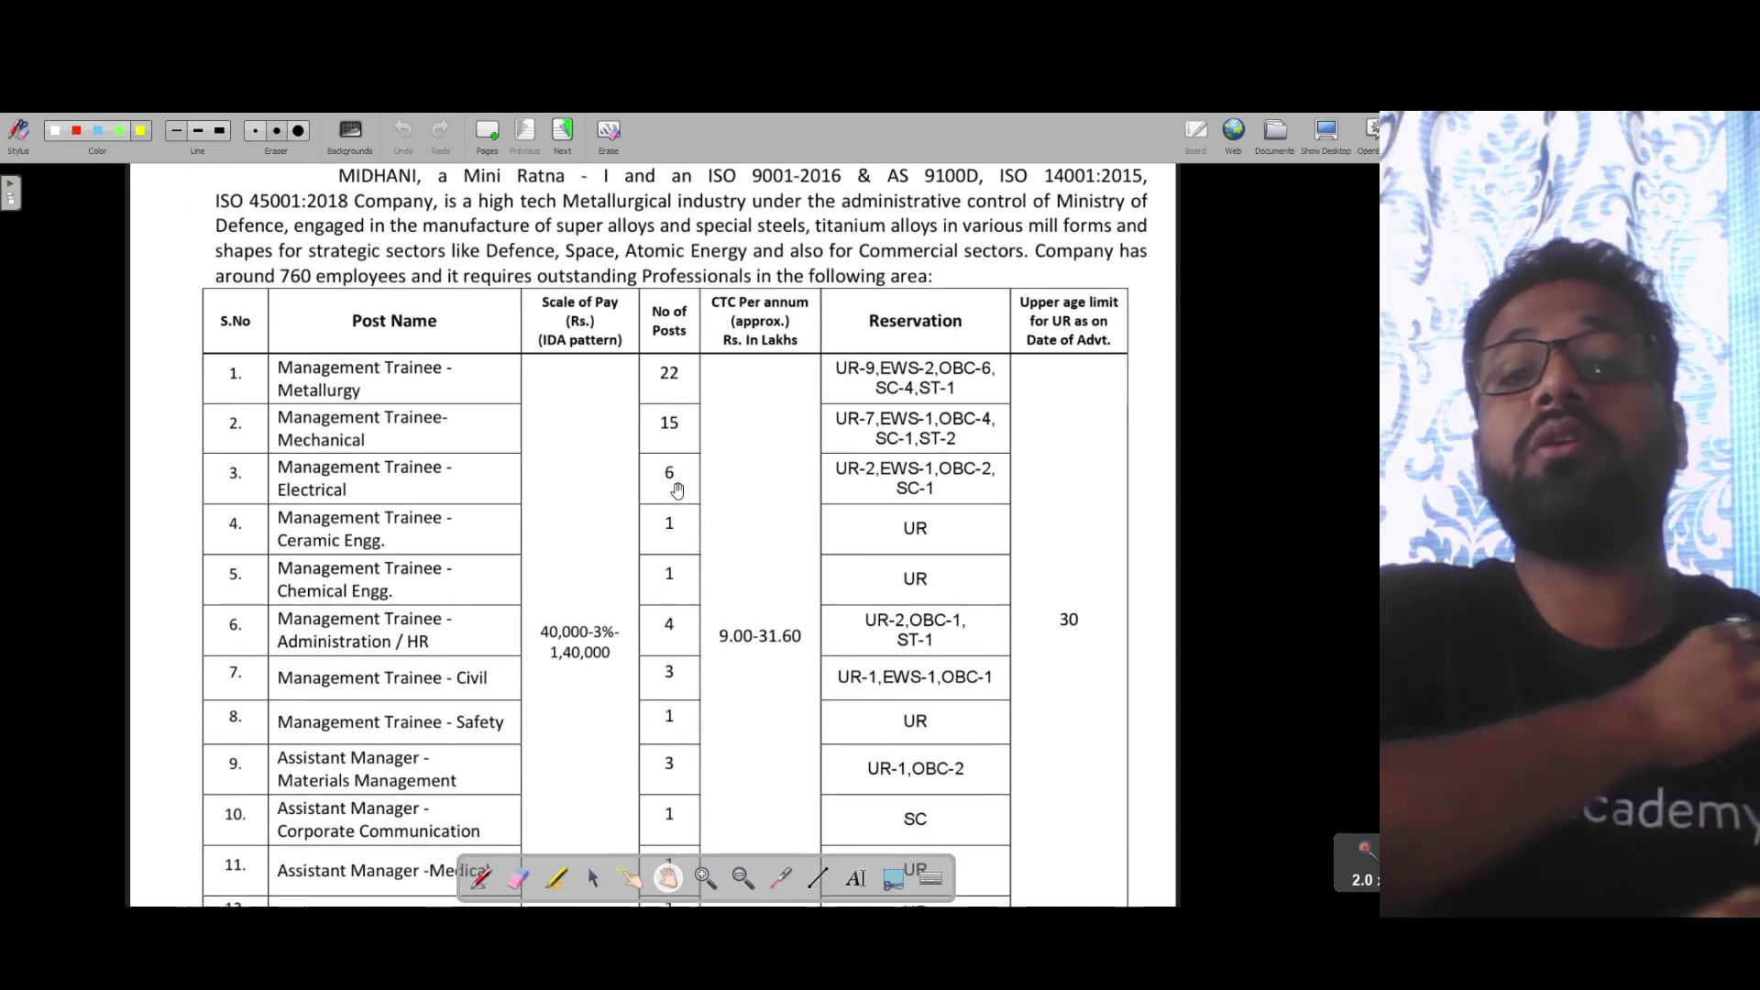
left_click(779, 878)
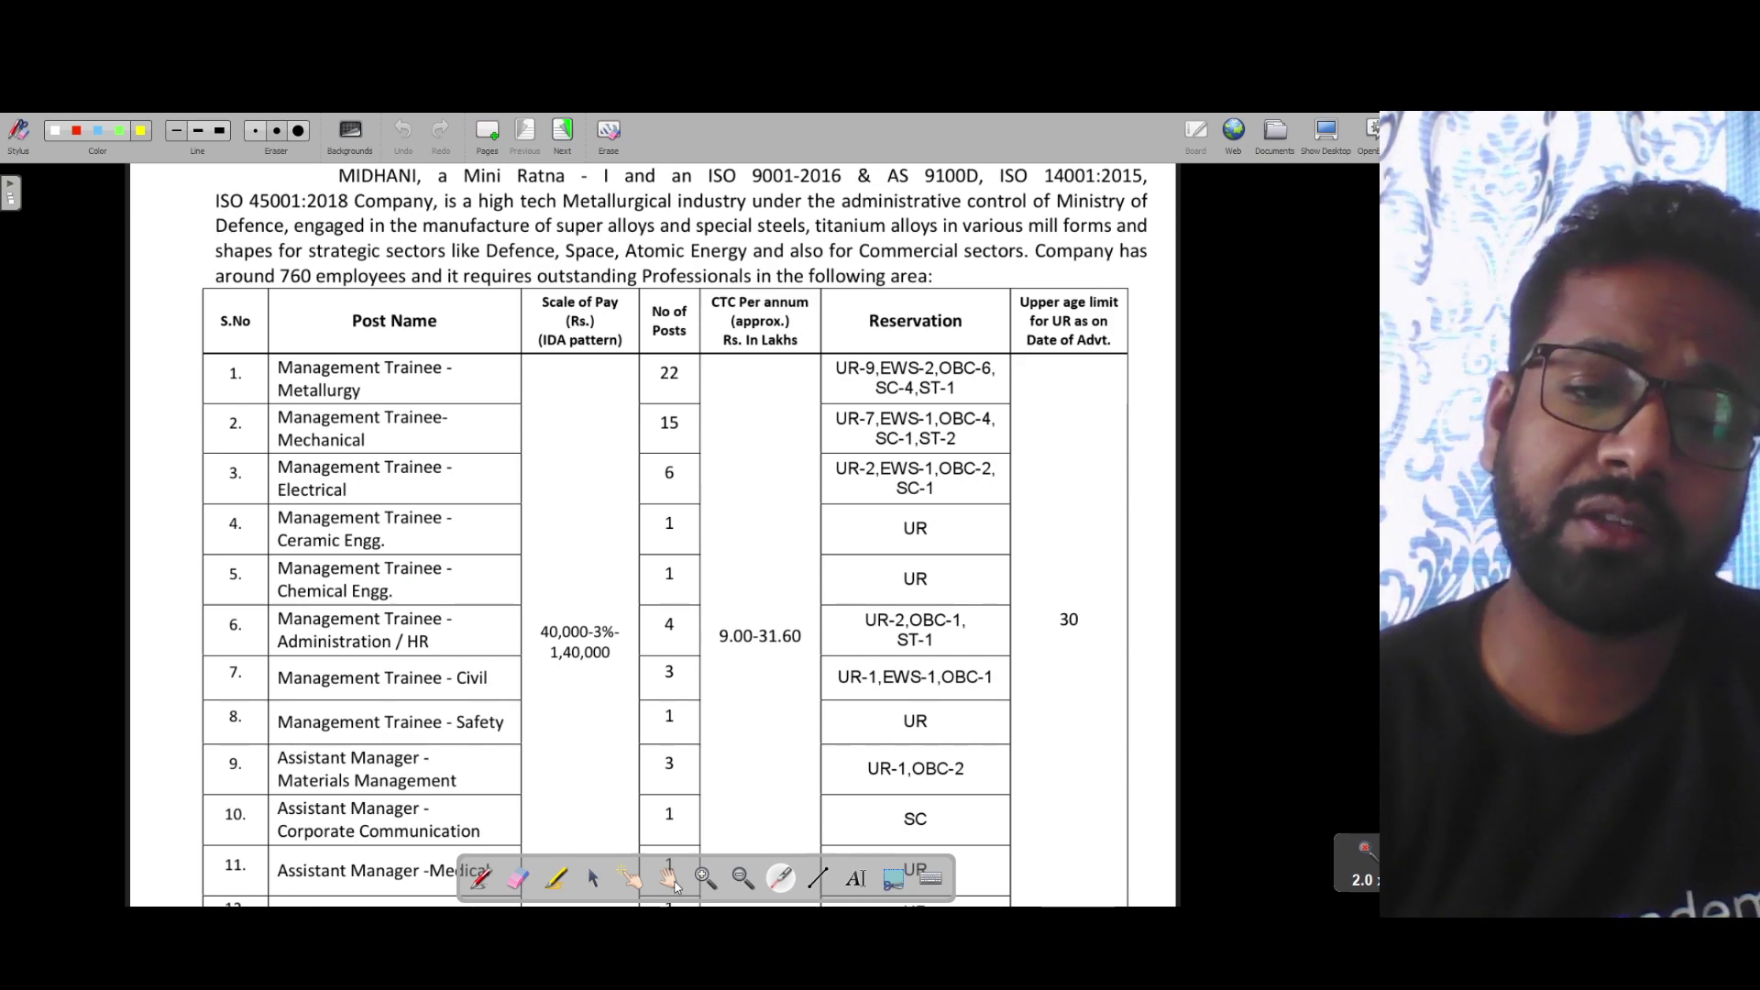
scroll(709, 750, "down", 2)
scroll(720, 610, "down", 3)
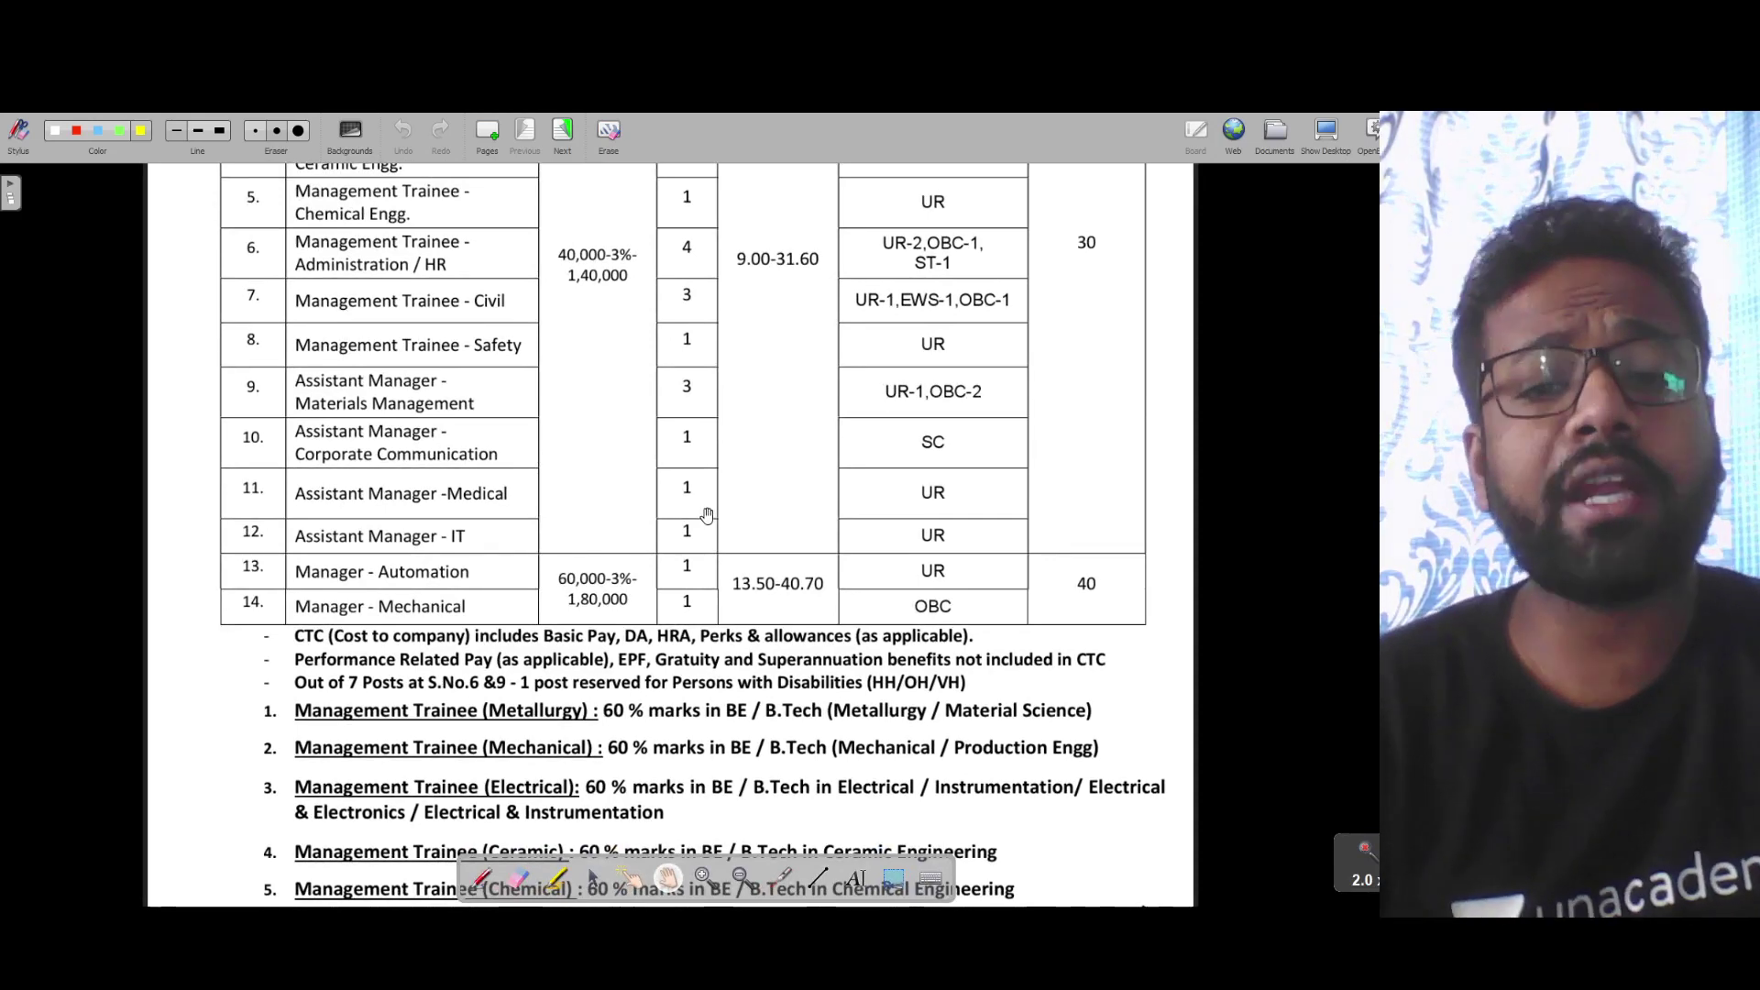
scroll(712, 518, "down", 1)
scroll(702, 578, "down", 1)
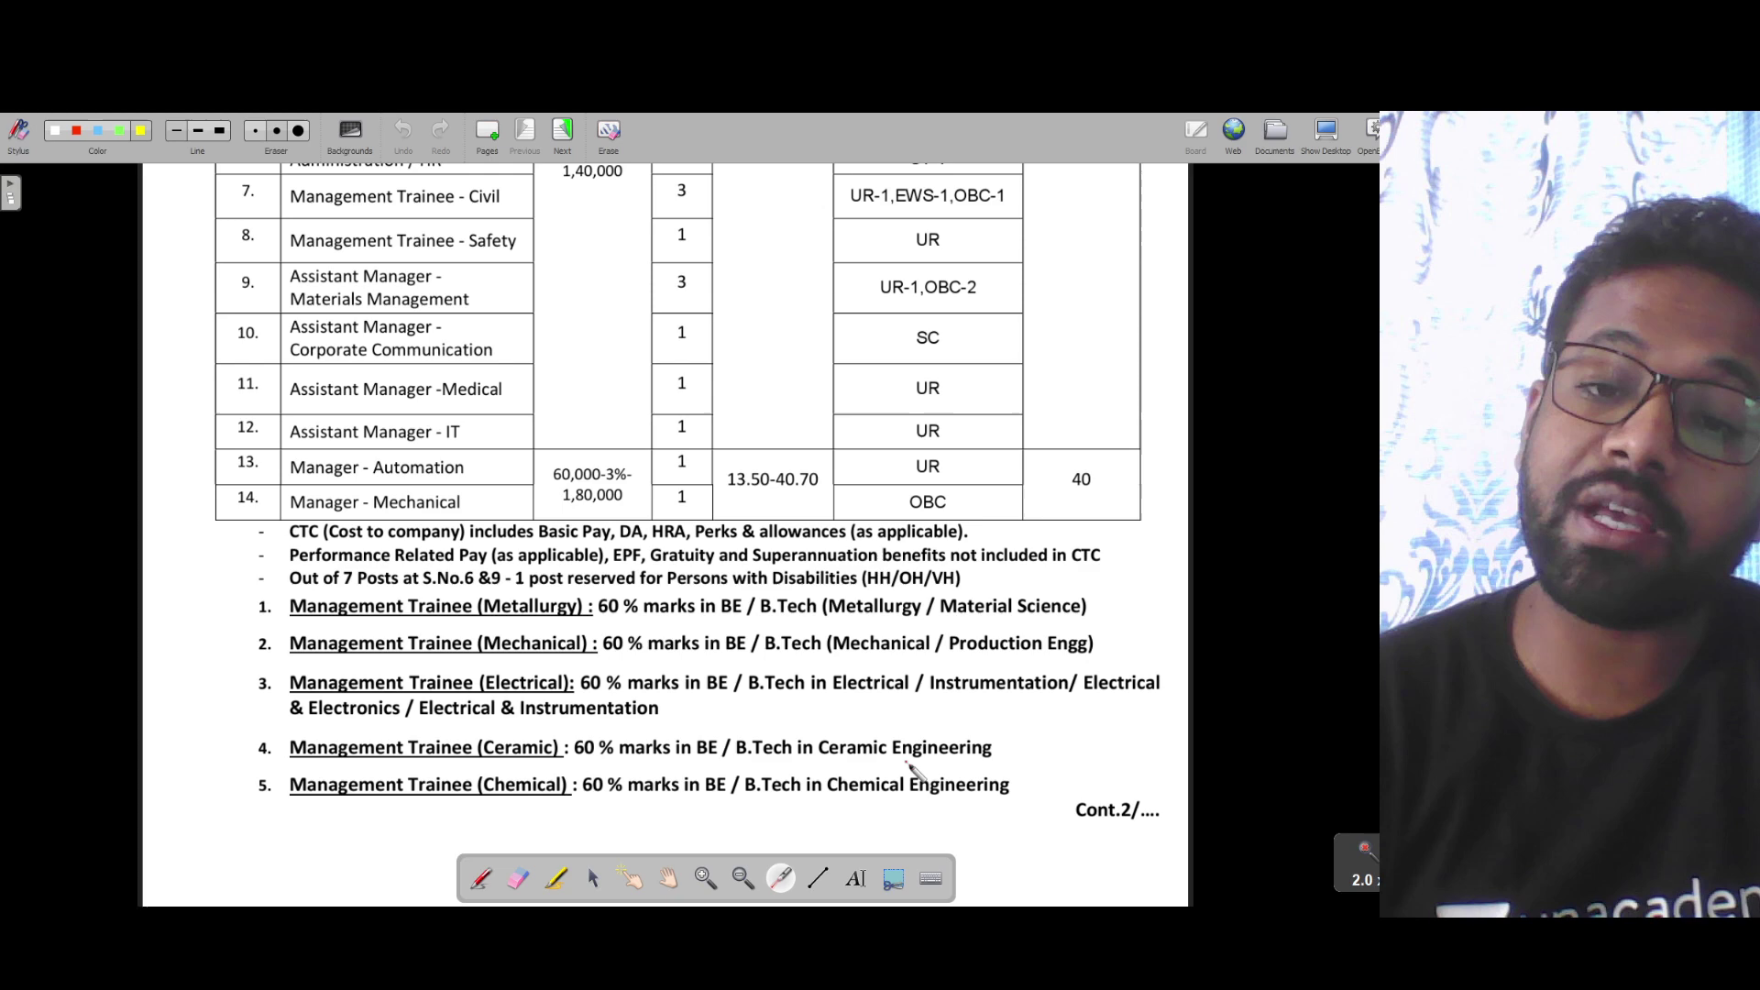
- Advance to page 2, listing qualifications and experience for posts 6 to 14
key("Page_Down")
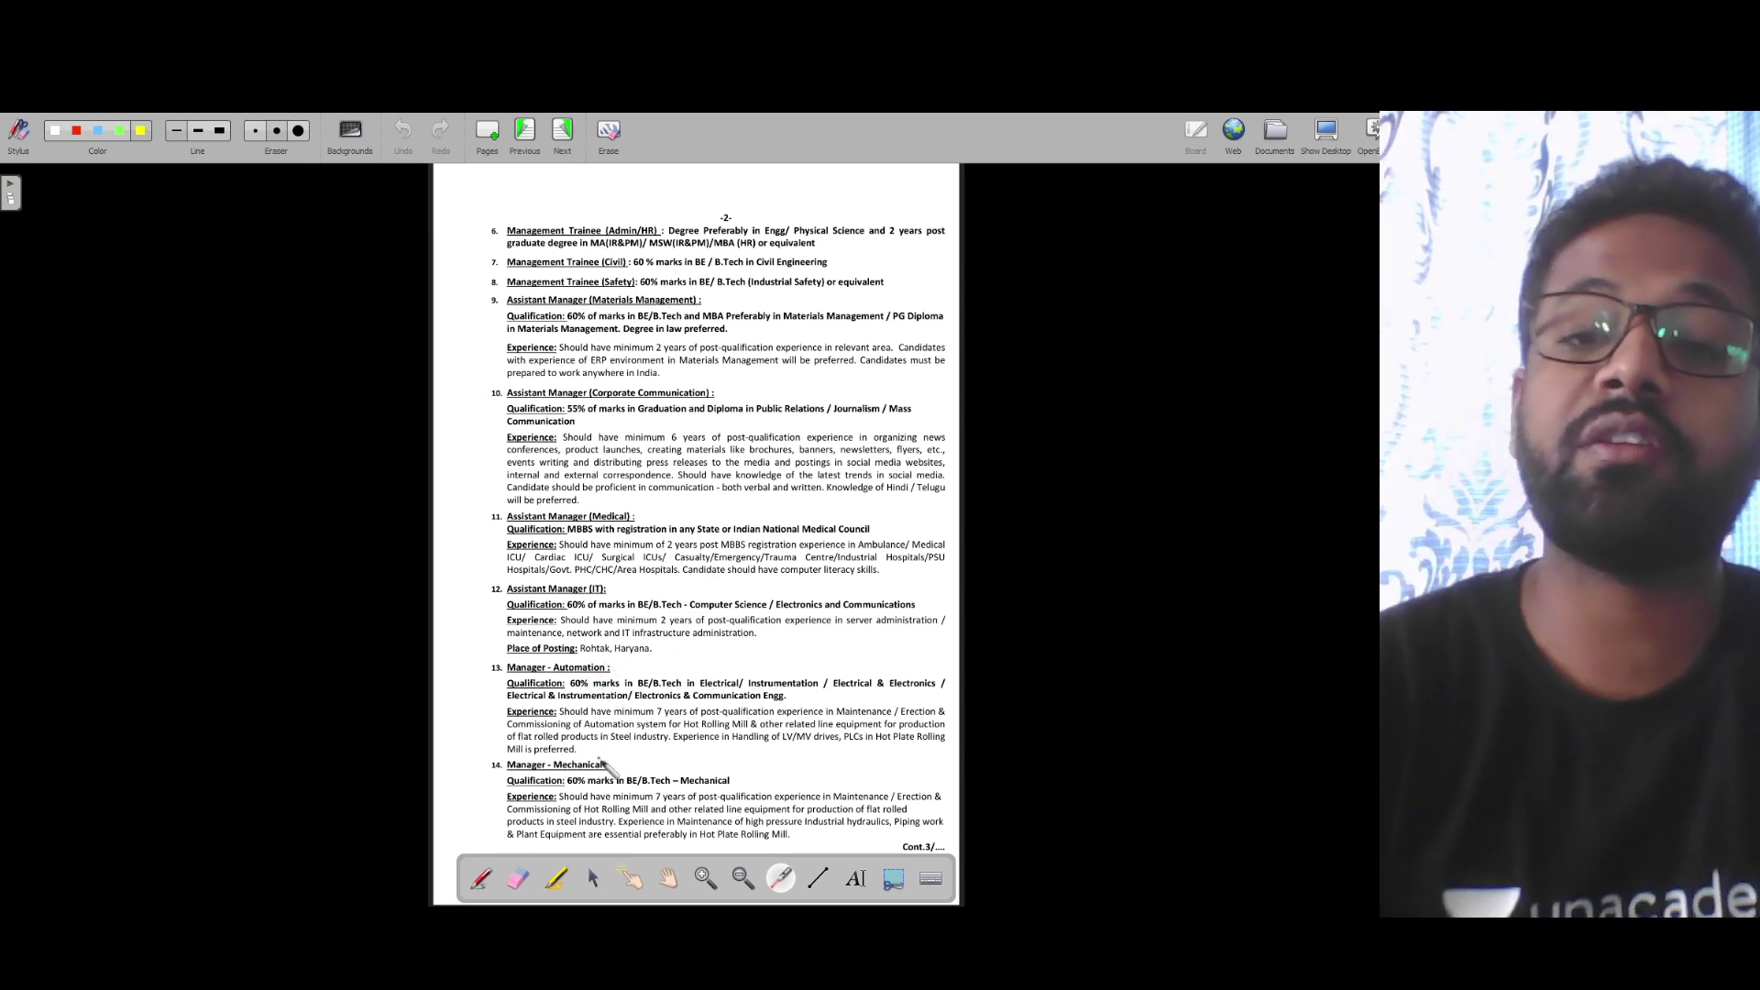
- Advance to page 3, the General Conditions with the 15.01.2022 deadline
key("Page_Down")
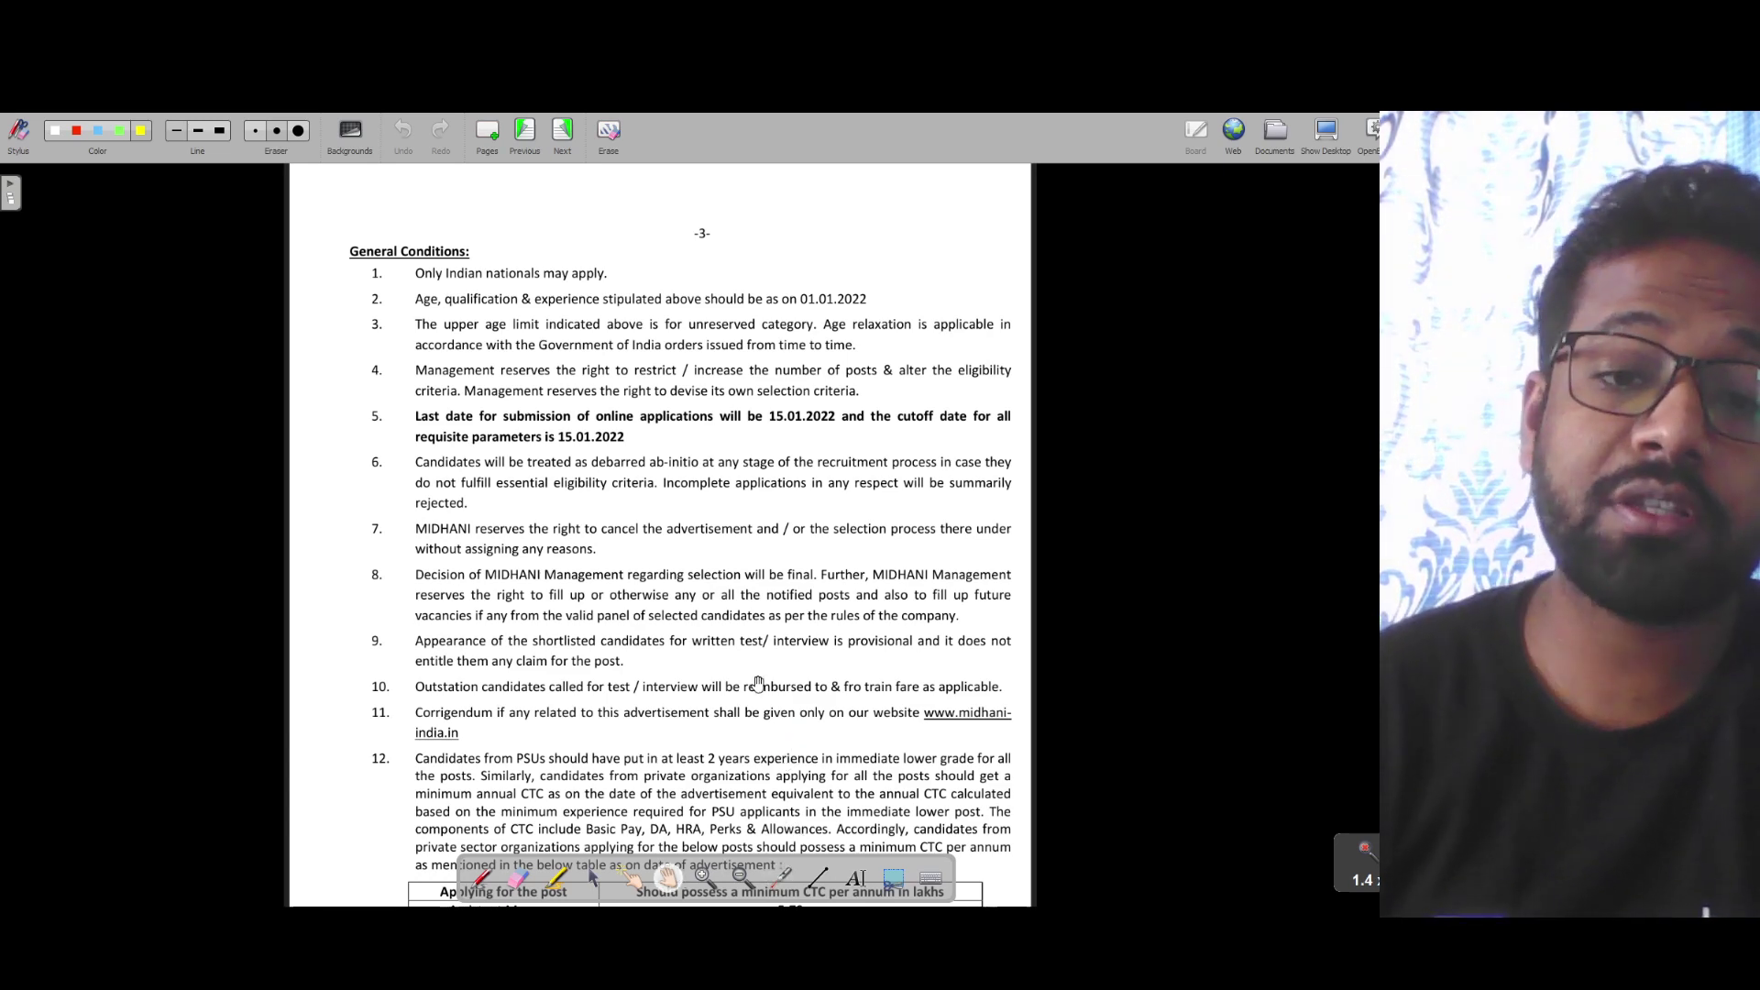
scroll(749, 576, "down", 3)
scroll(749, 575, "down", 1)
scroll(748, 575, "down", 2)
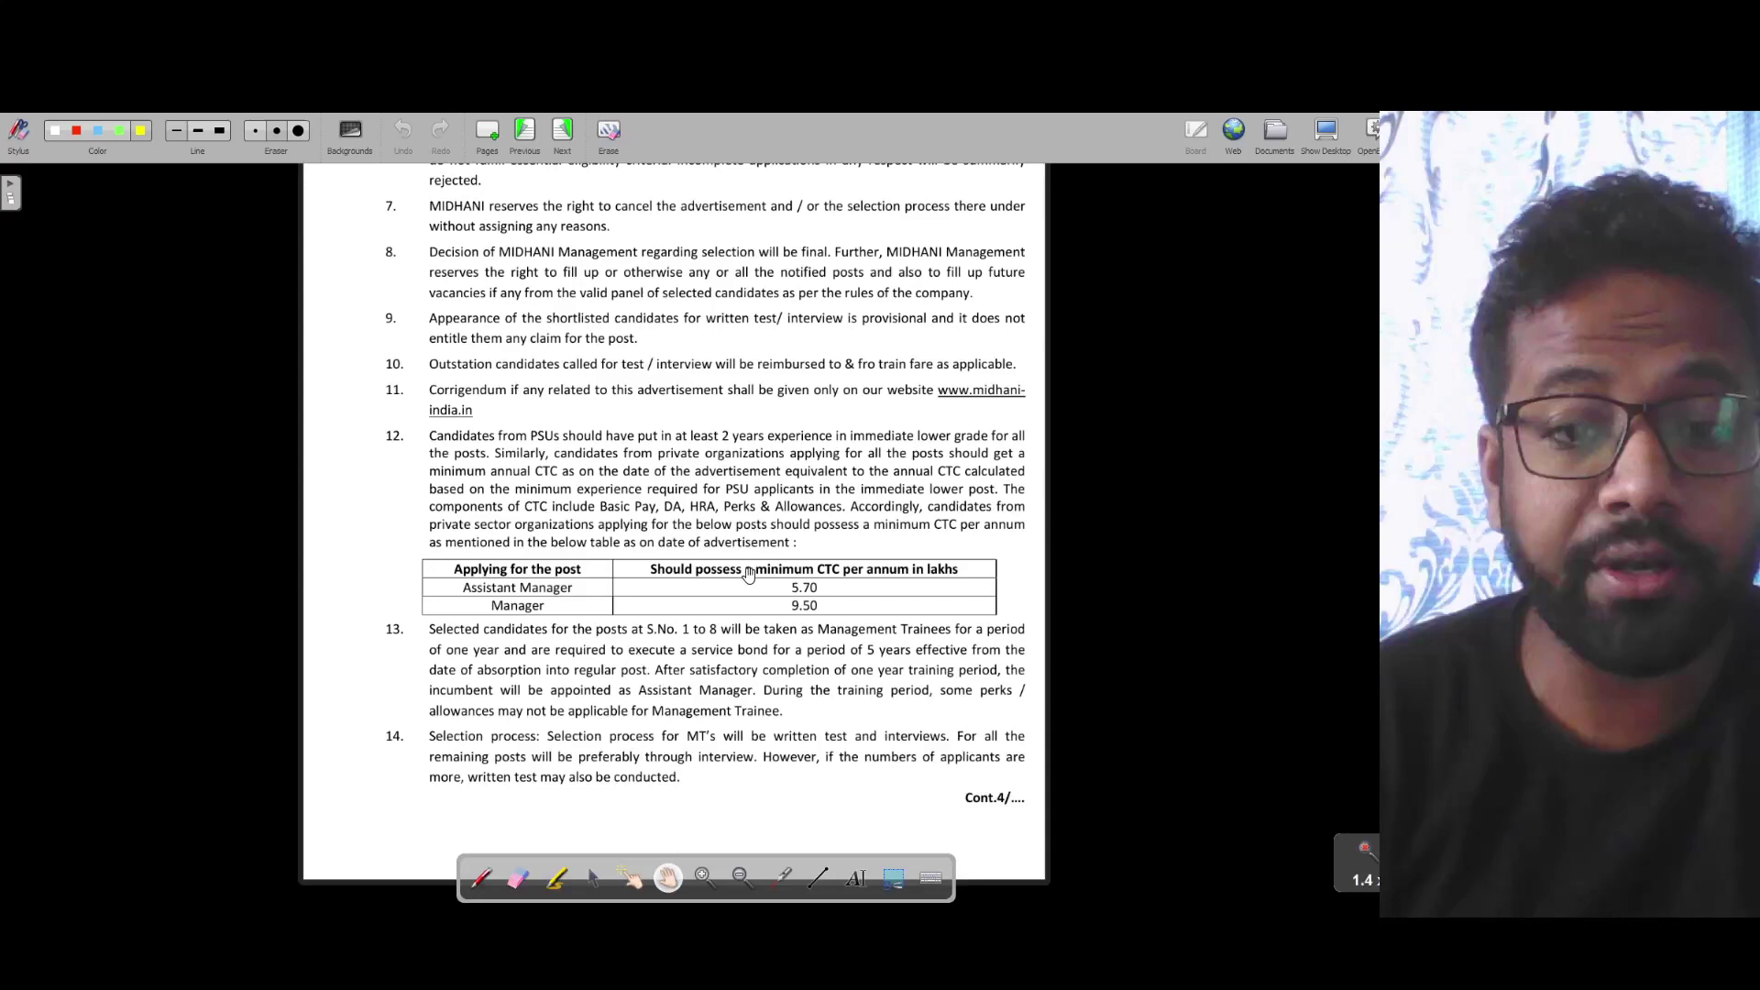
scroll(766, 564, "up", 1, "ctrl")
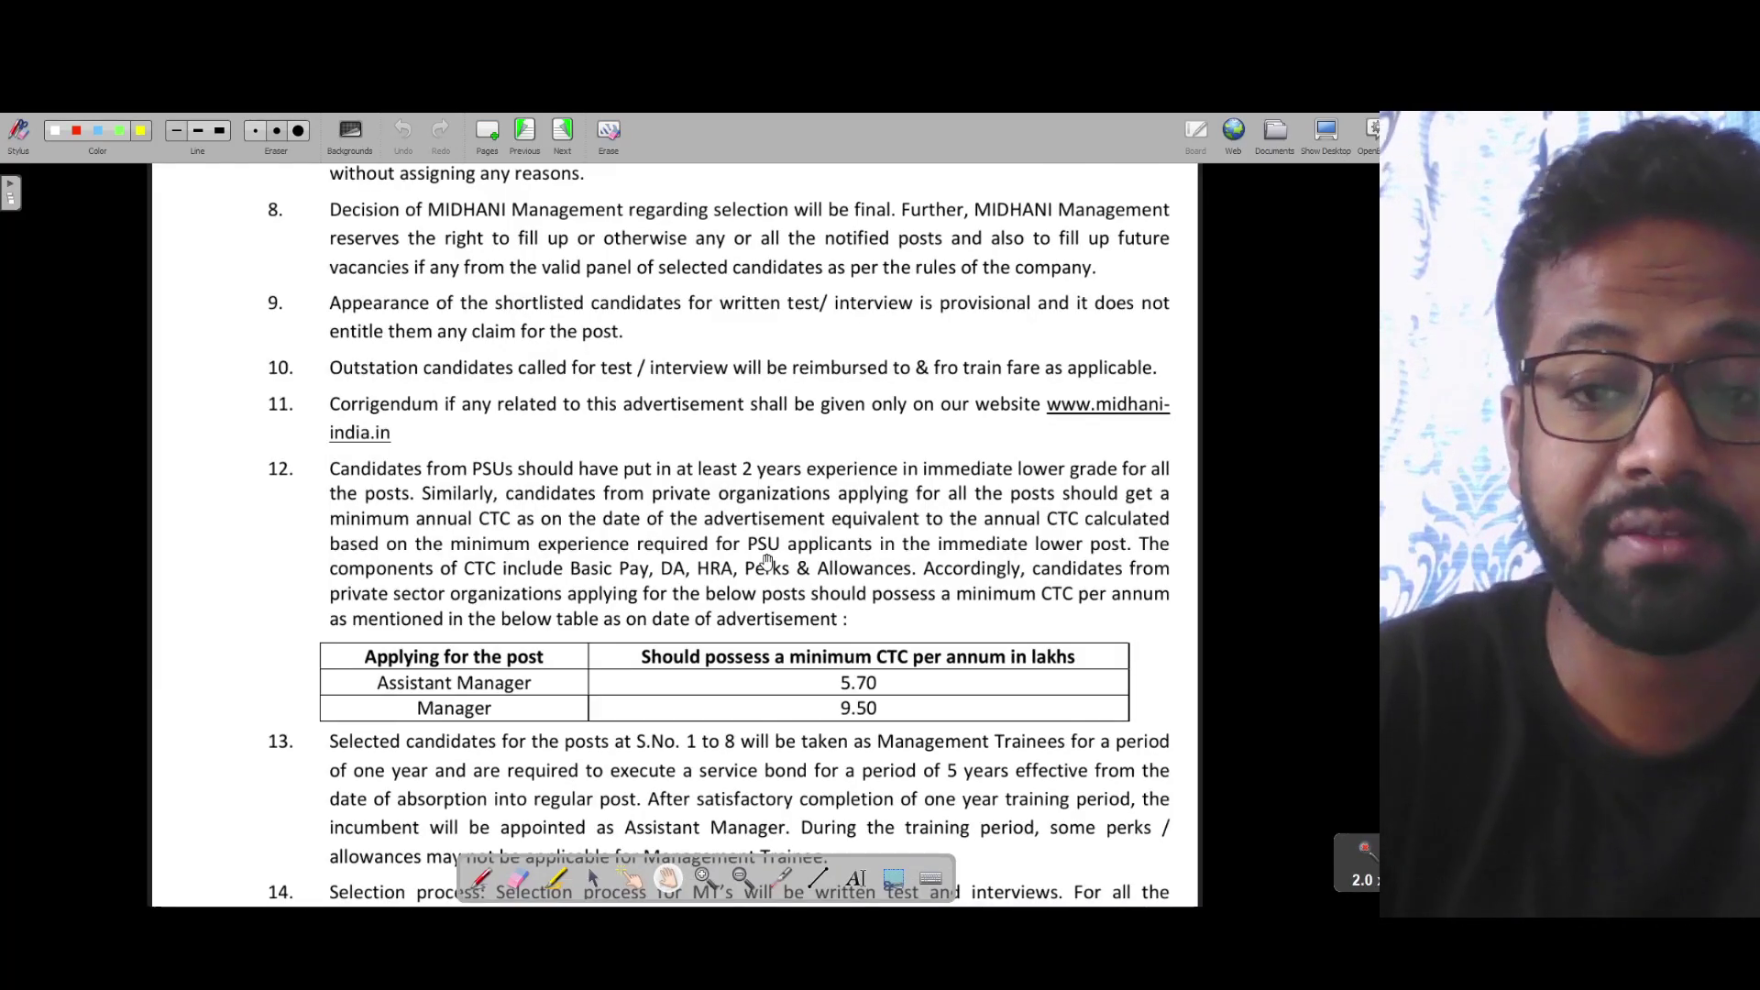
scroll(634, 621, "down", 2)
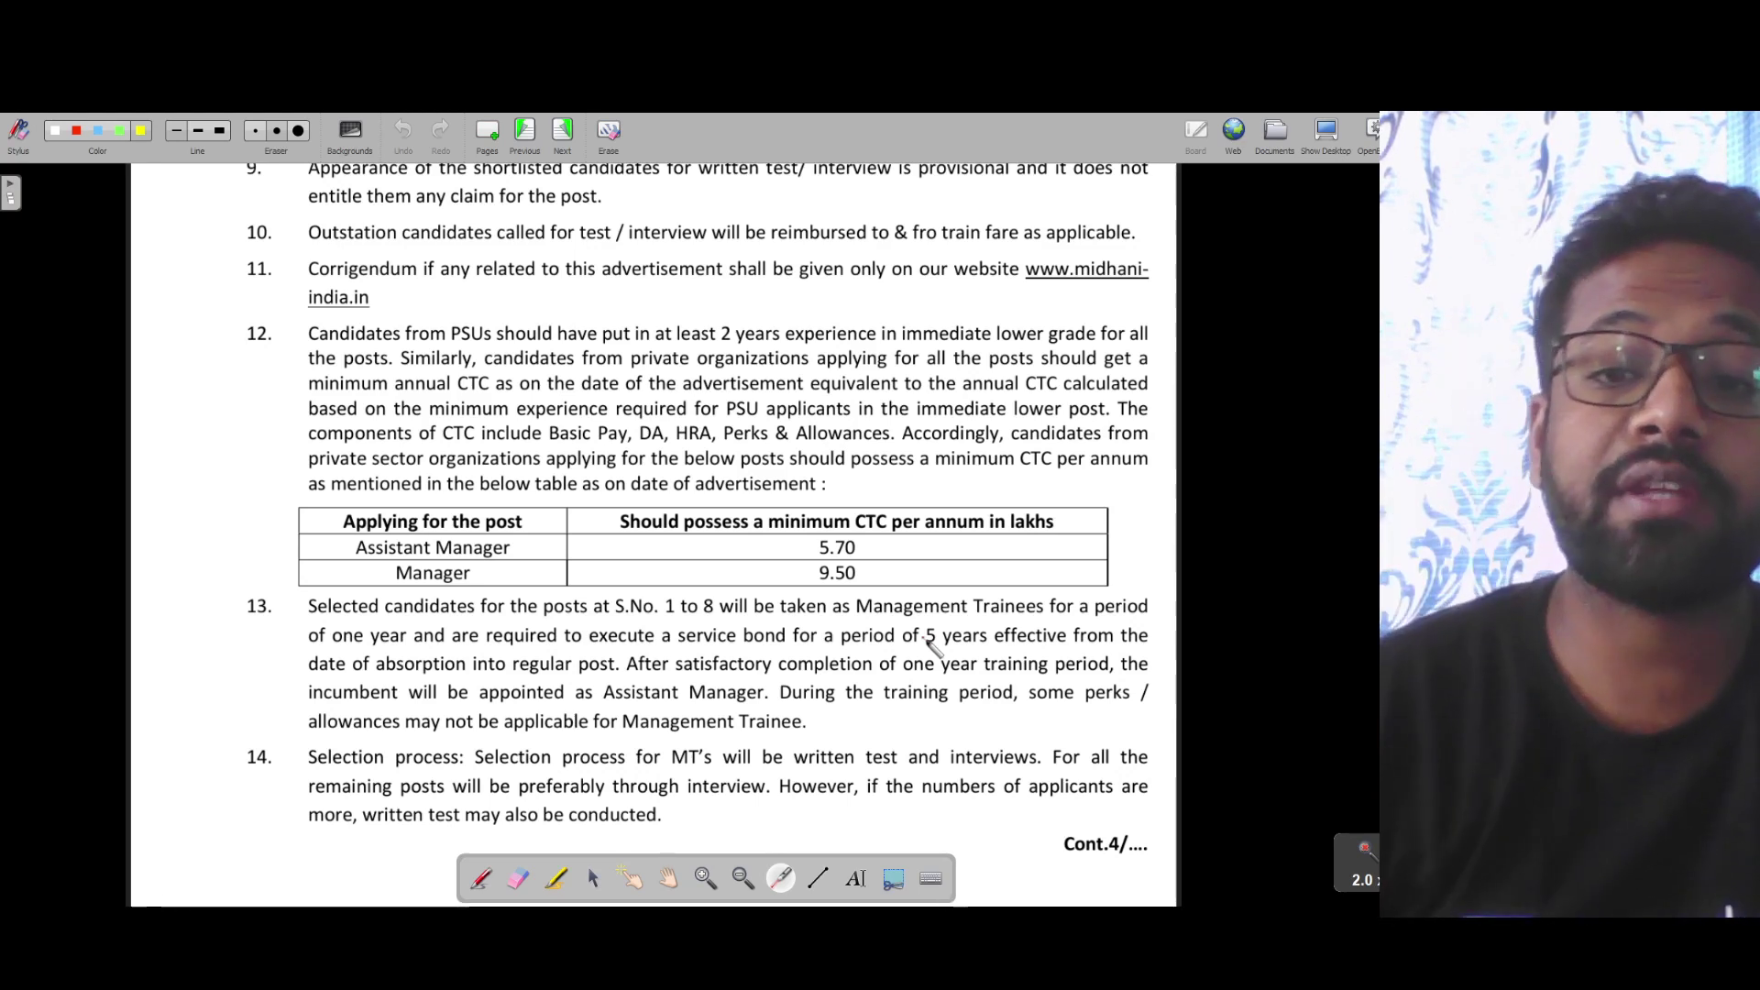
- Sweep the laser pointer along condition 13 toward the five-year bond
mouse_move(935, 626)
left_mouse_down()
mouse_move(982, 636)
mouse_move(972, 656)
left_mouse_up()
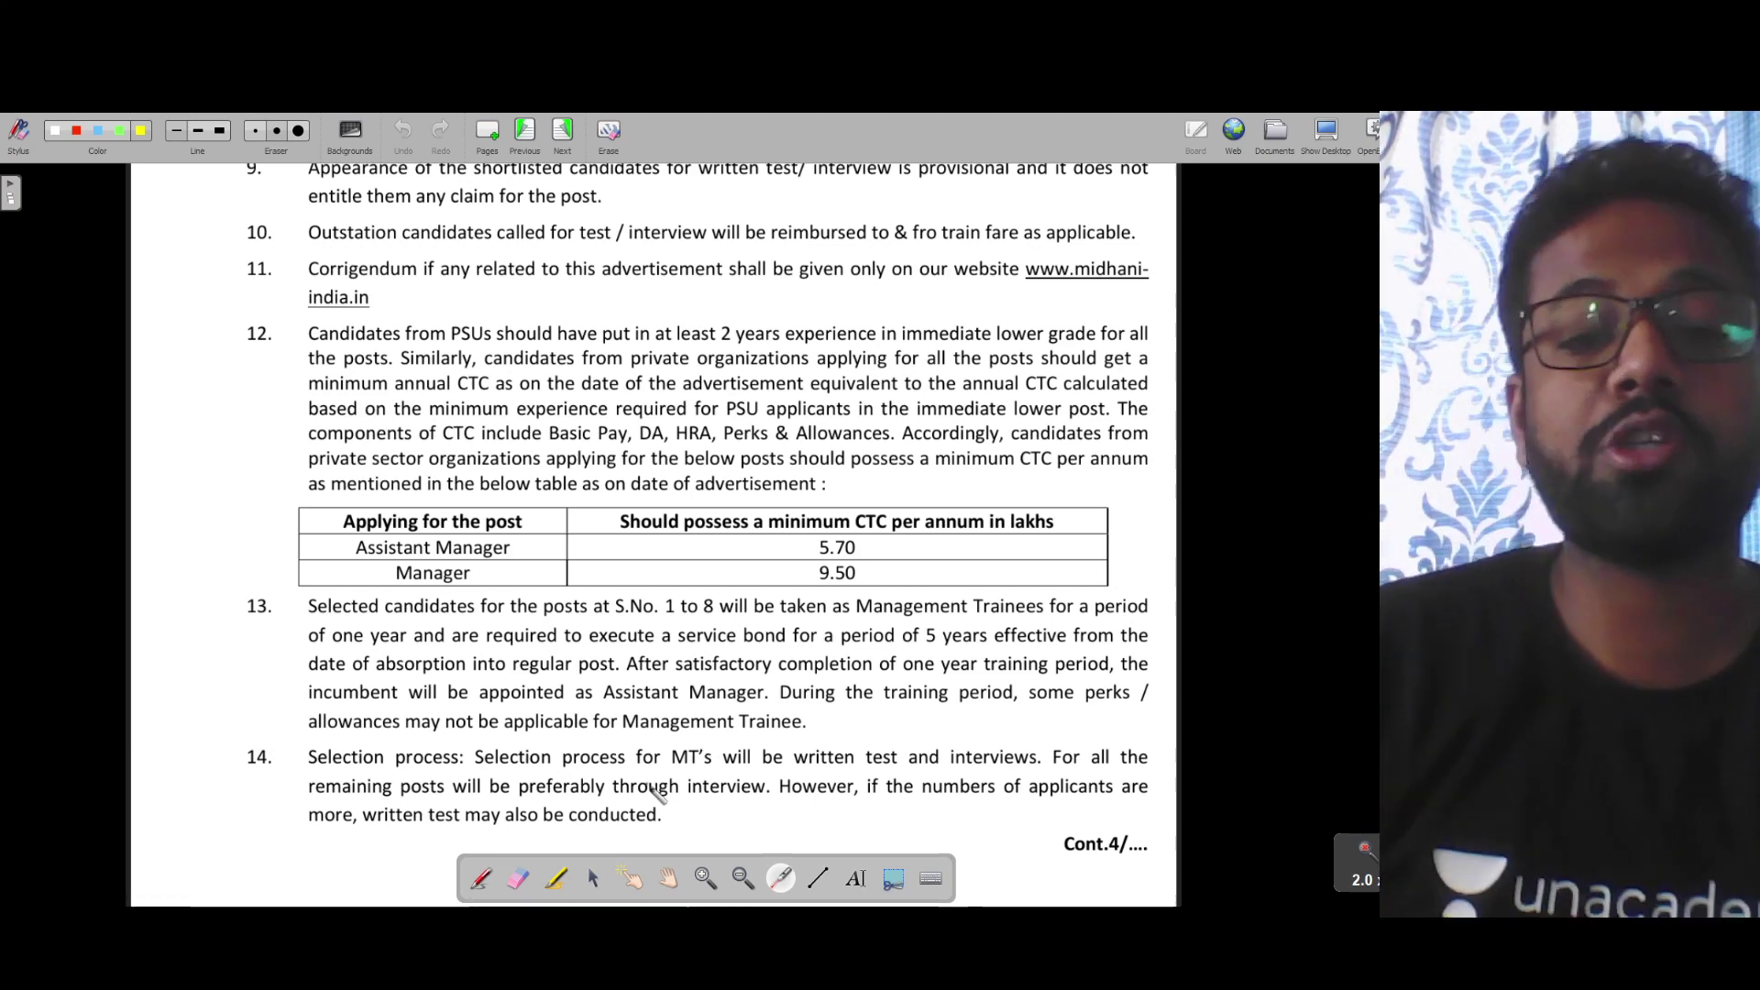
- Go to page 4, zoom in, and bring the How to apply steps into view
key("Page_Down")
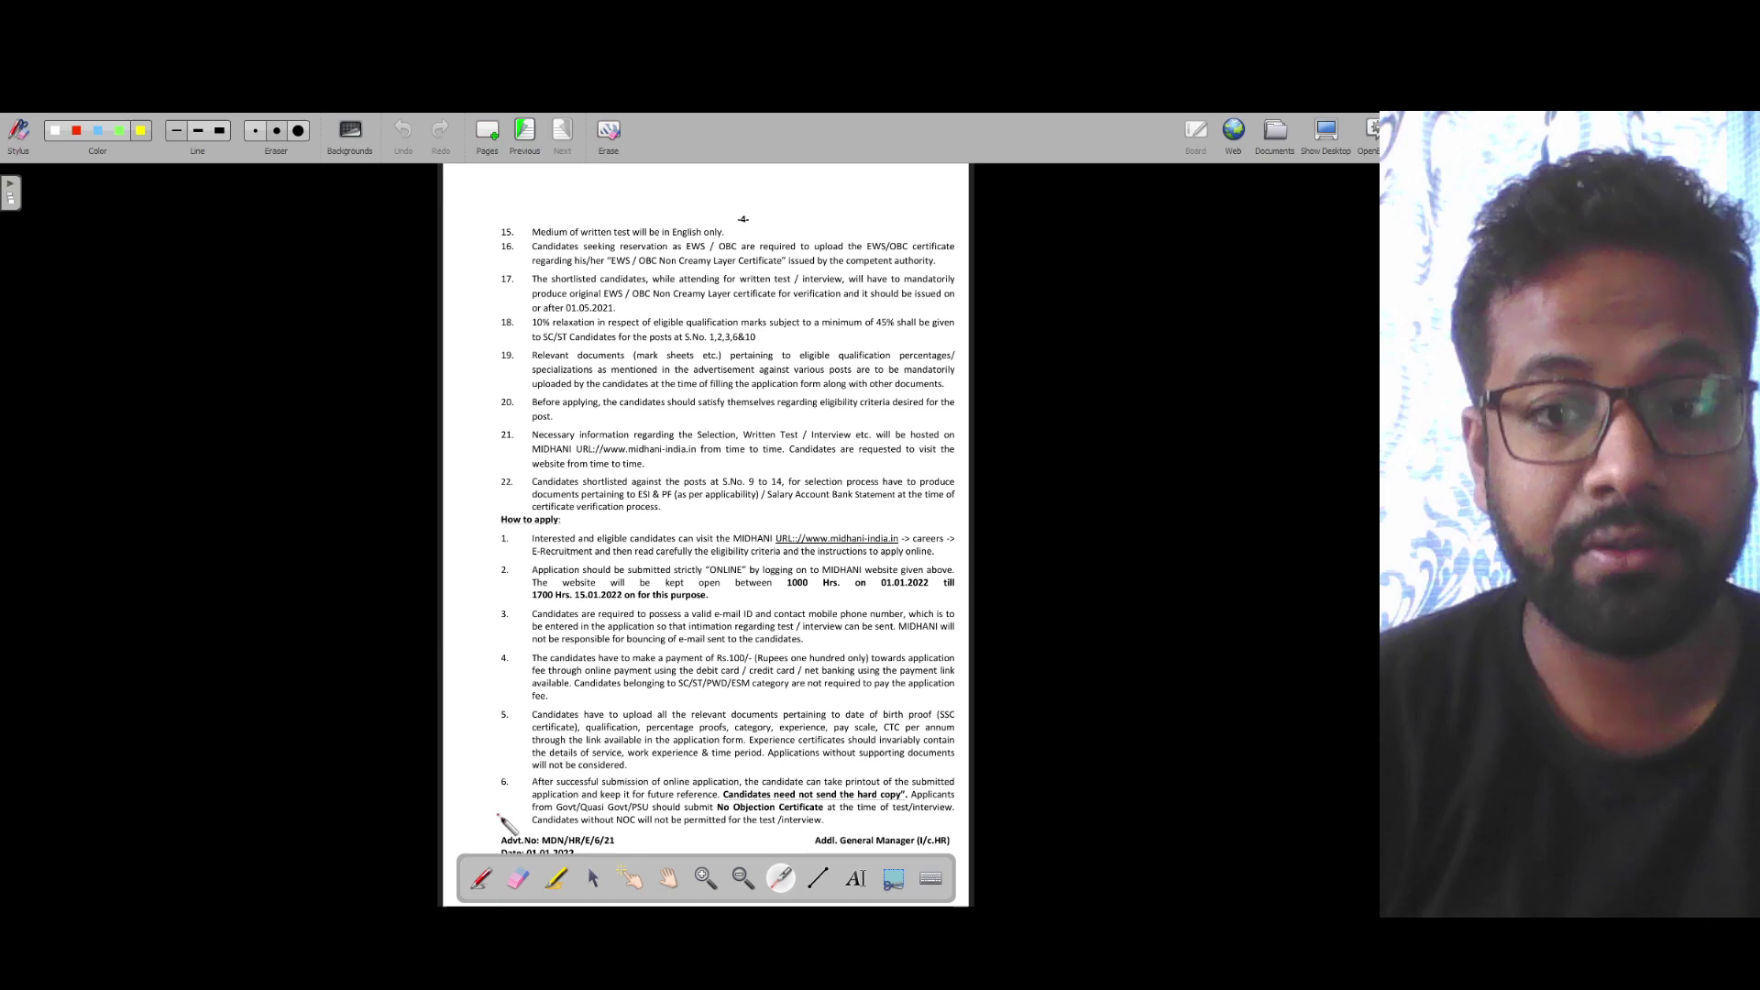
key("ctrl+plus")
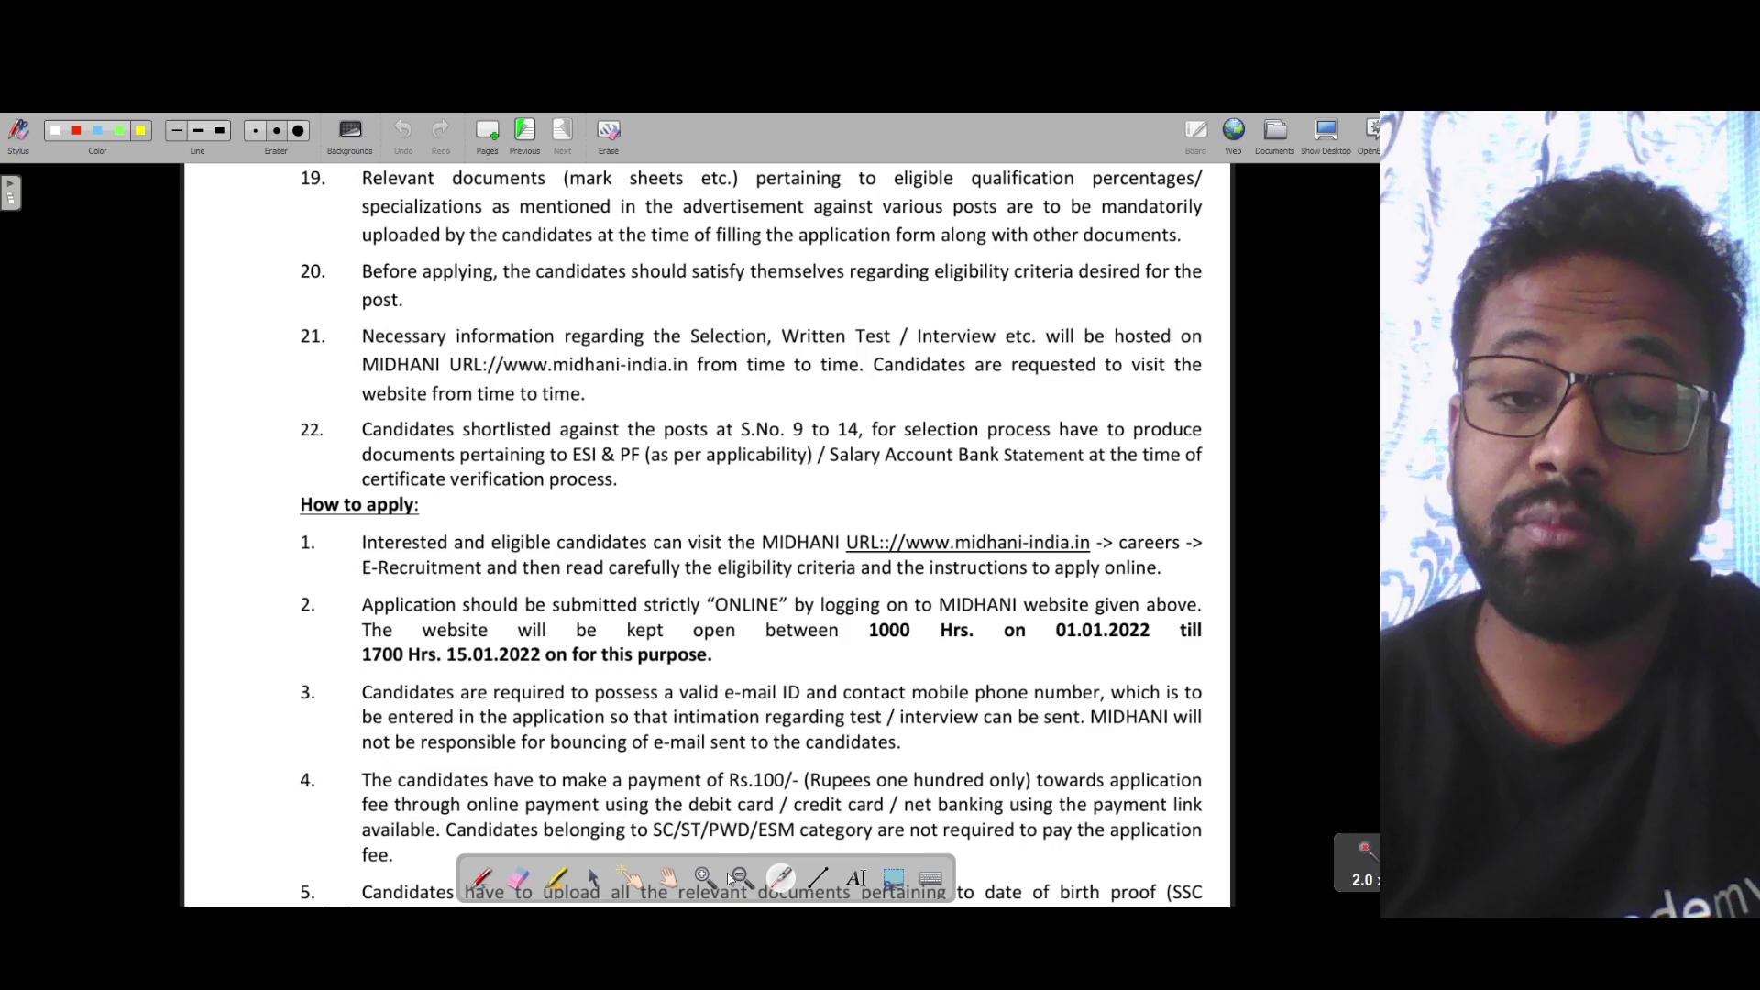
left_click_drag(710, 744, 729, 536)
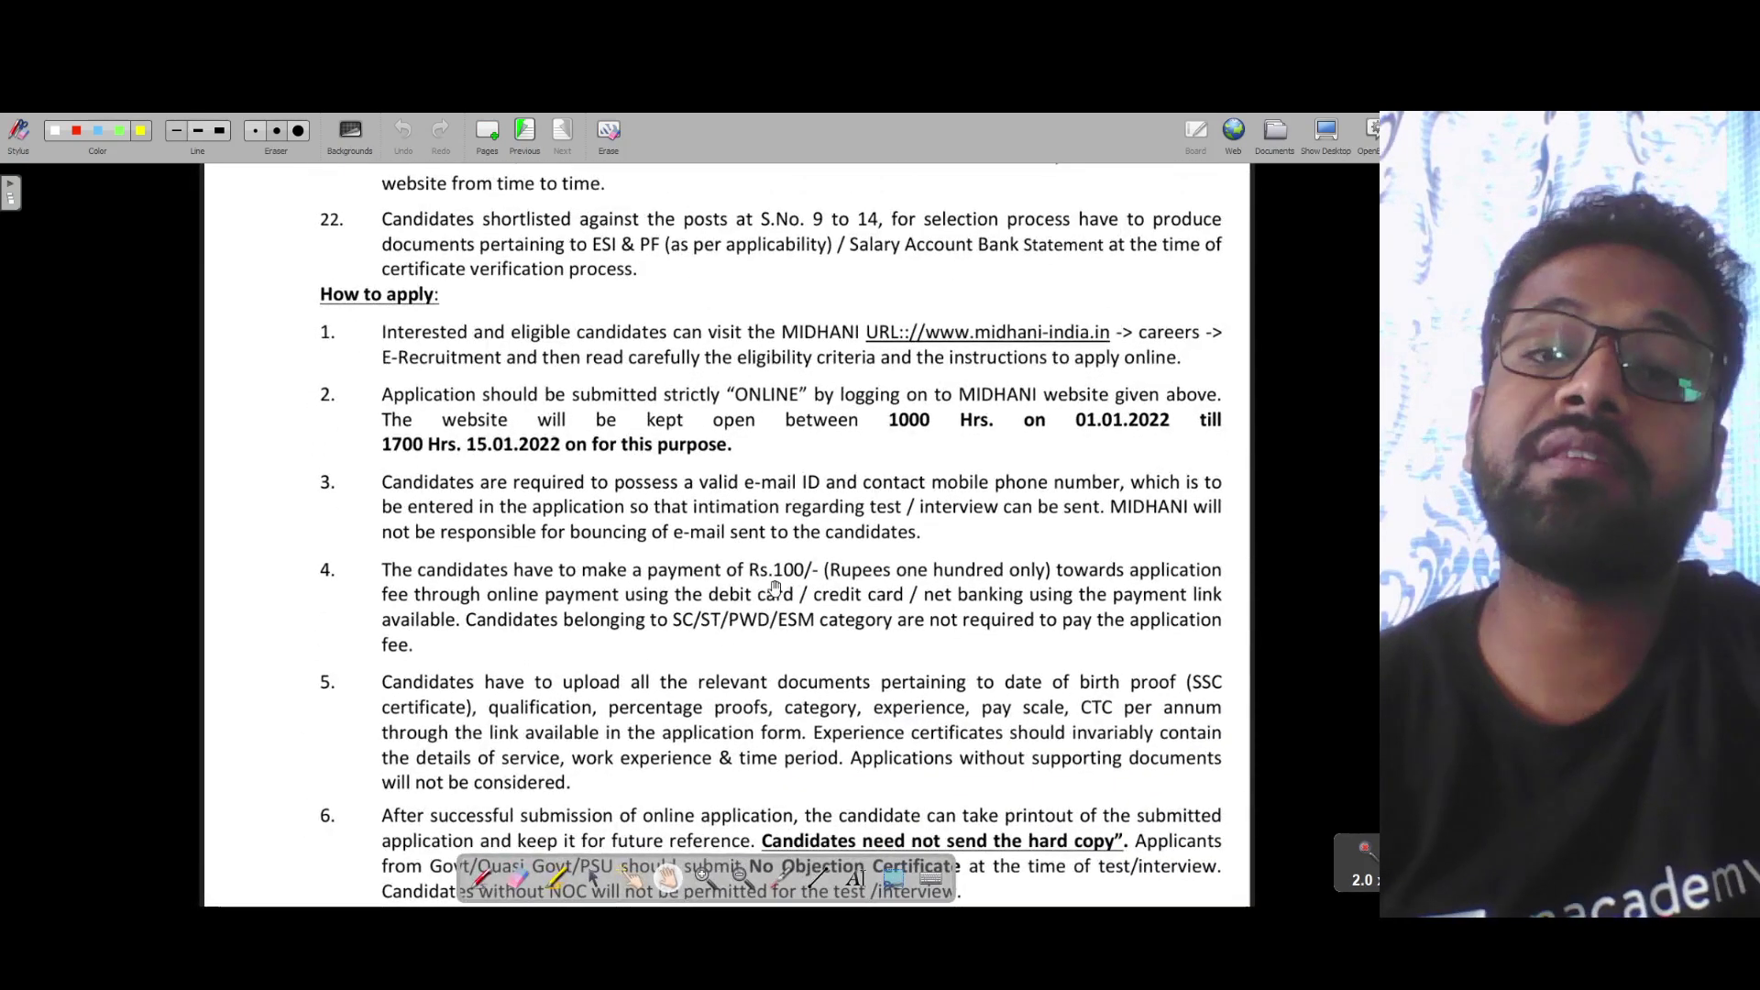
scroll(799, 673, "down", 3)
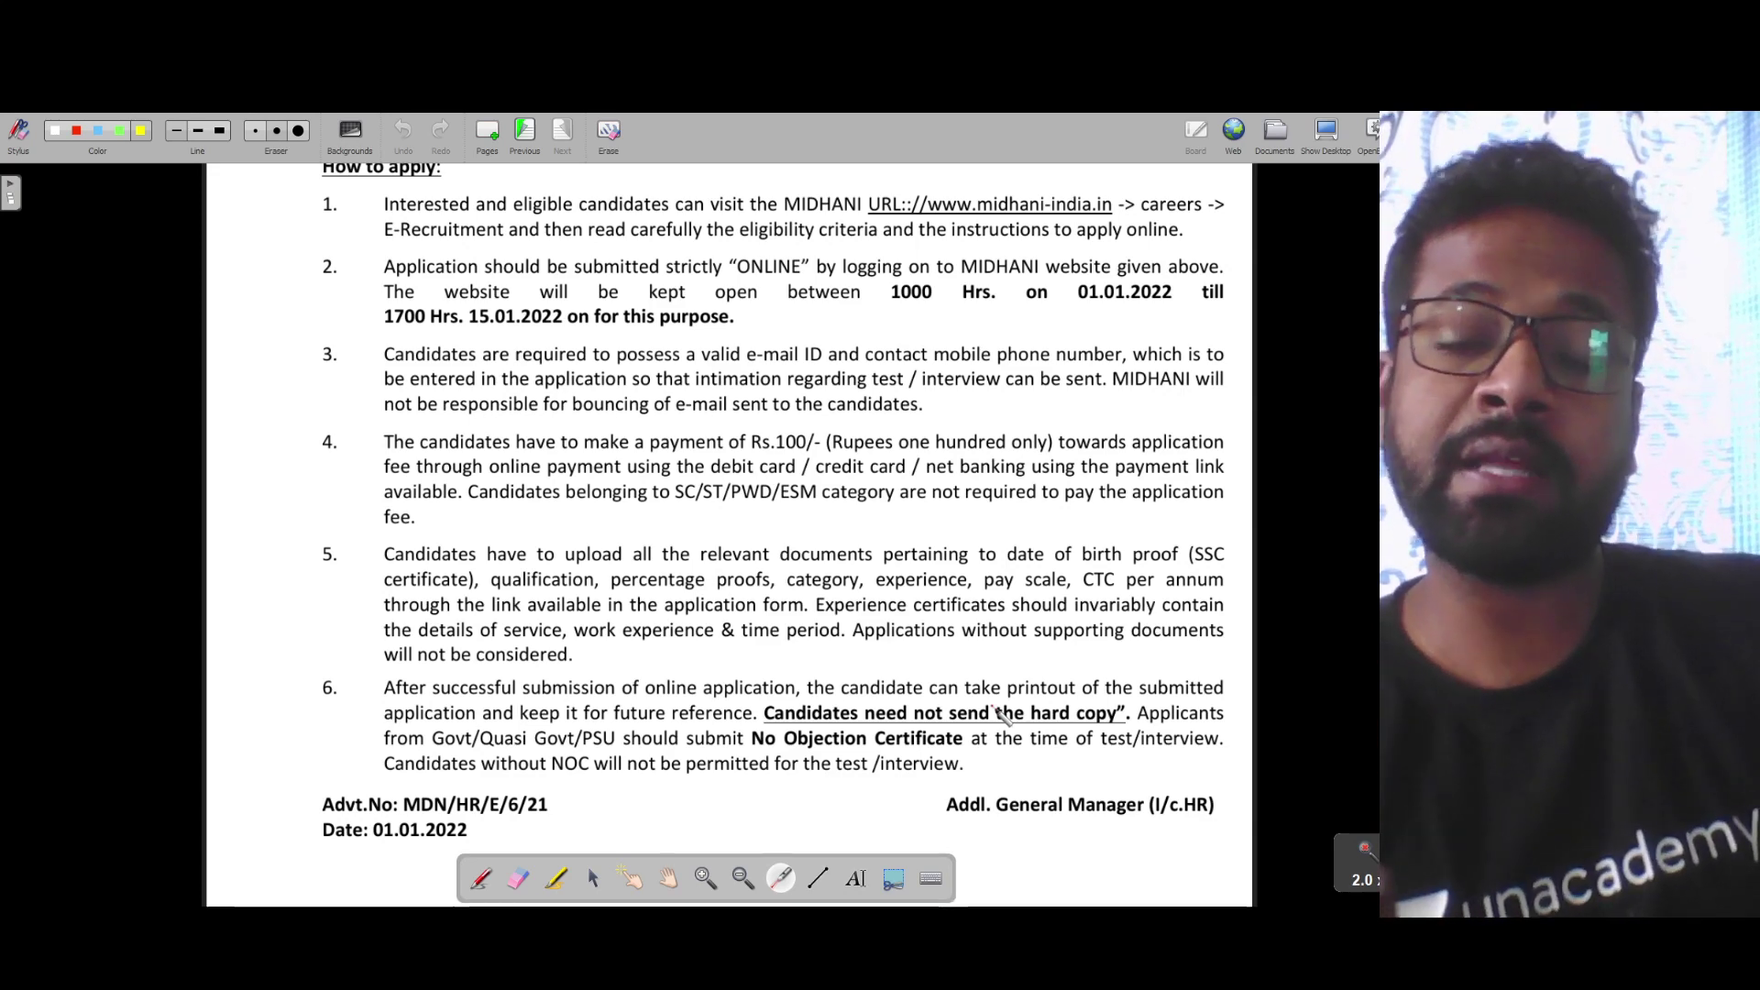
- Go back two pages to page 1 and show the top of the post table
key("Page_Up")
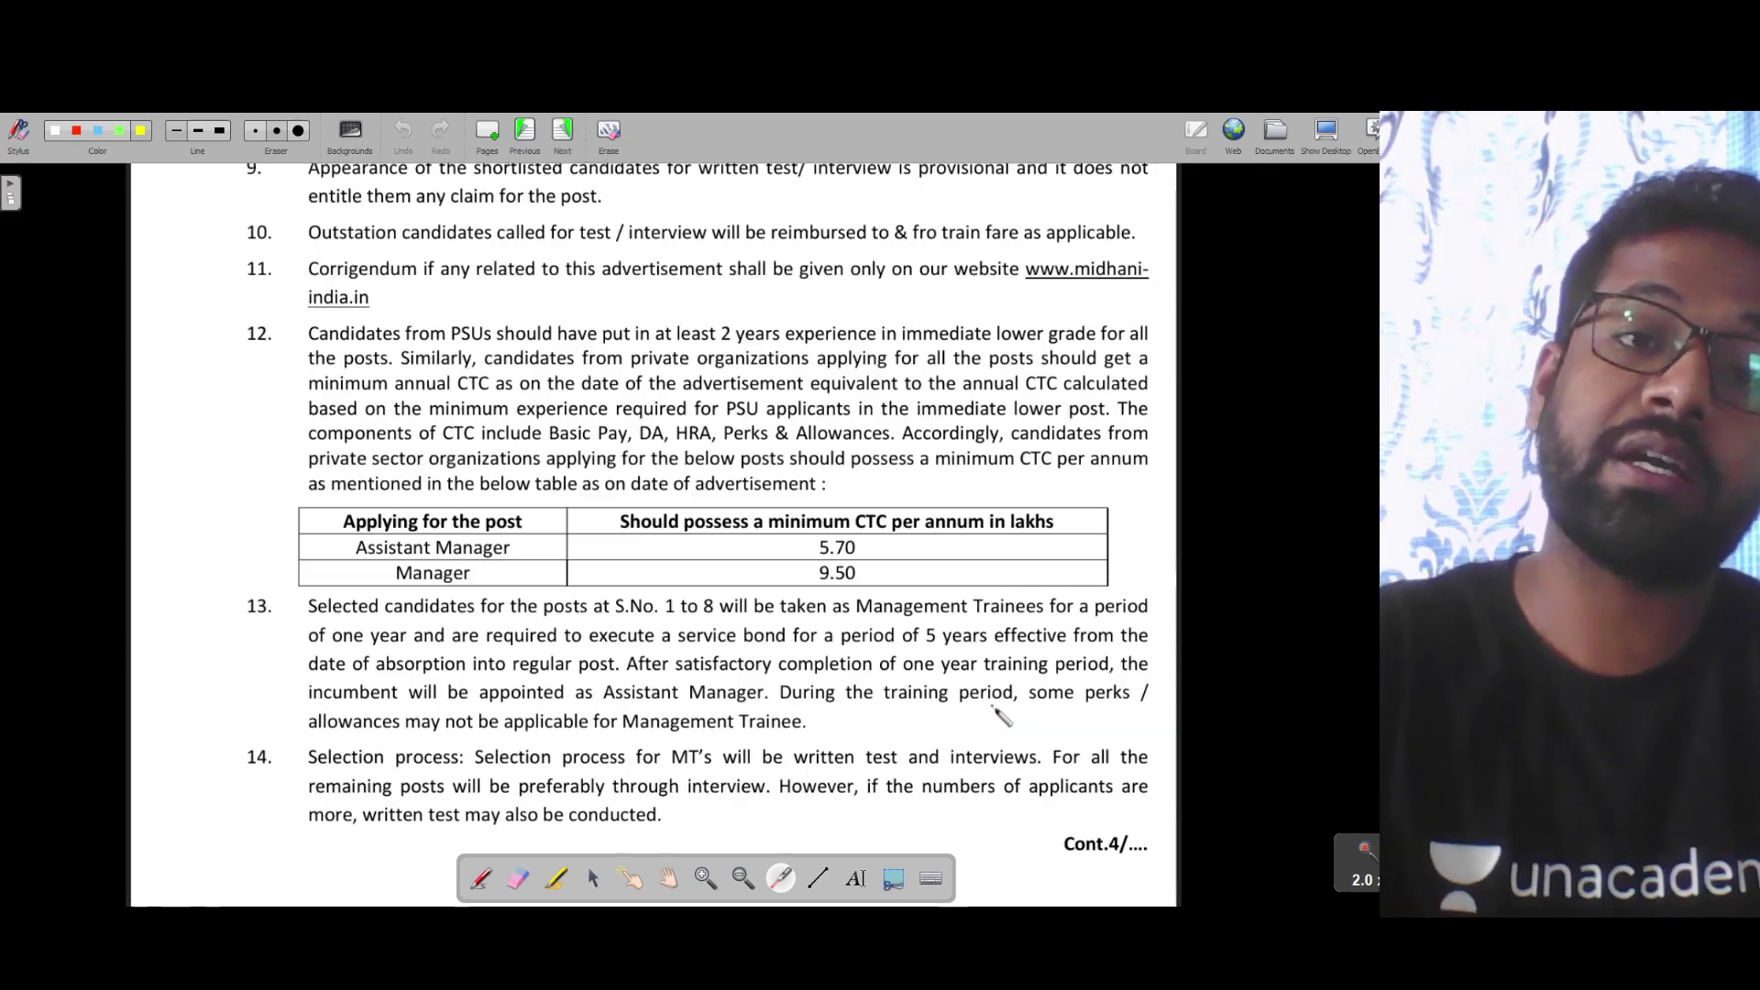
key("Page_Up")
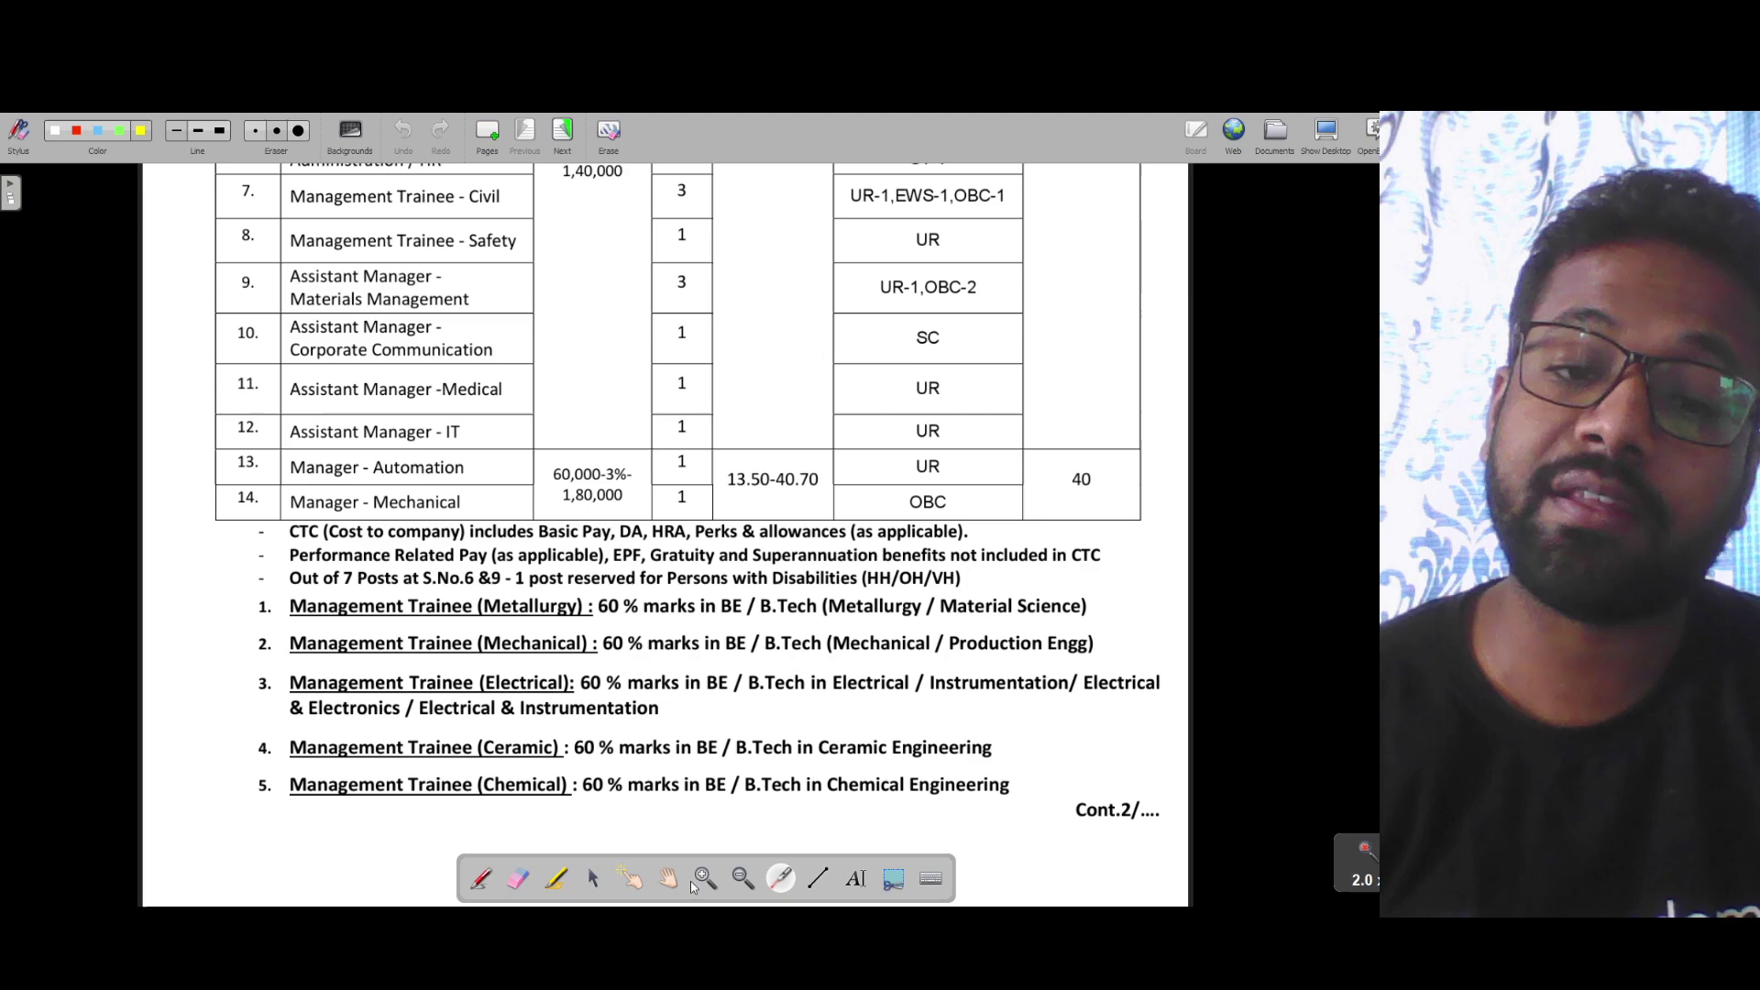
scroll(707, 578, "up", 5)
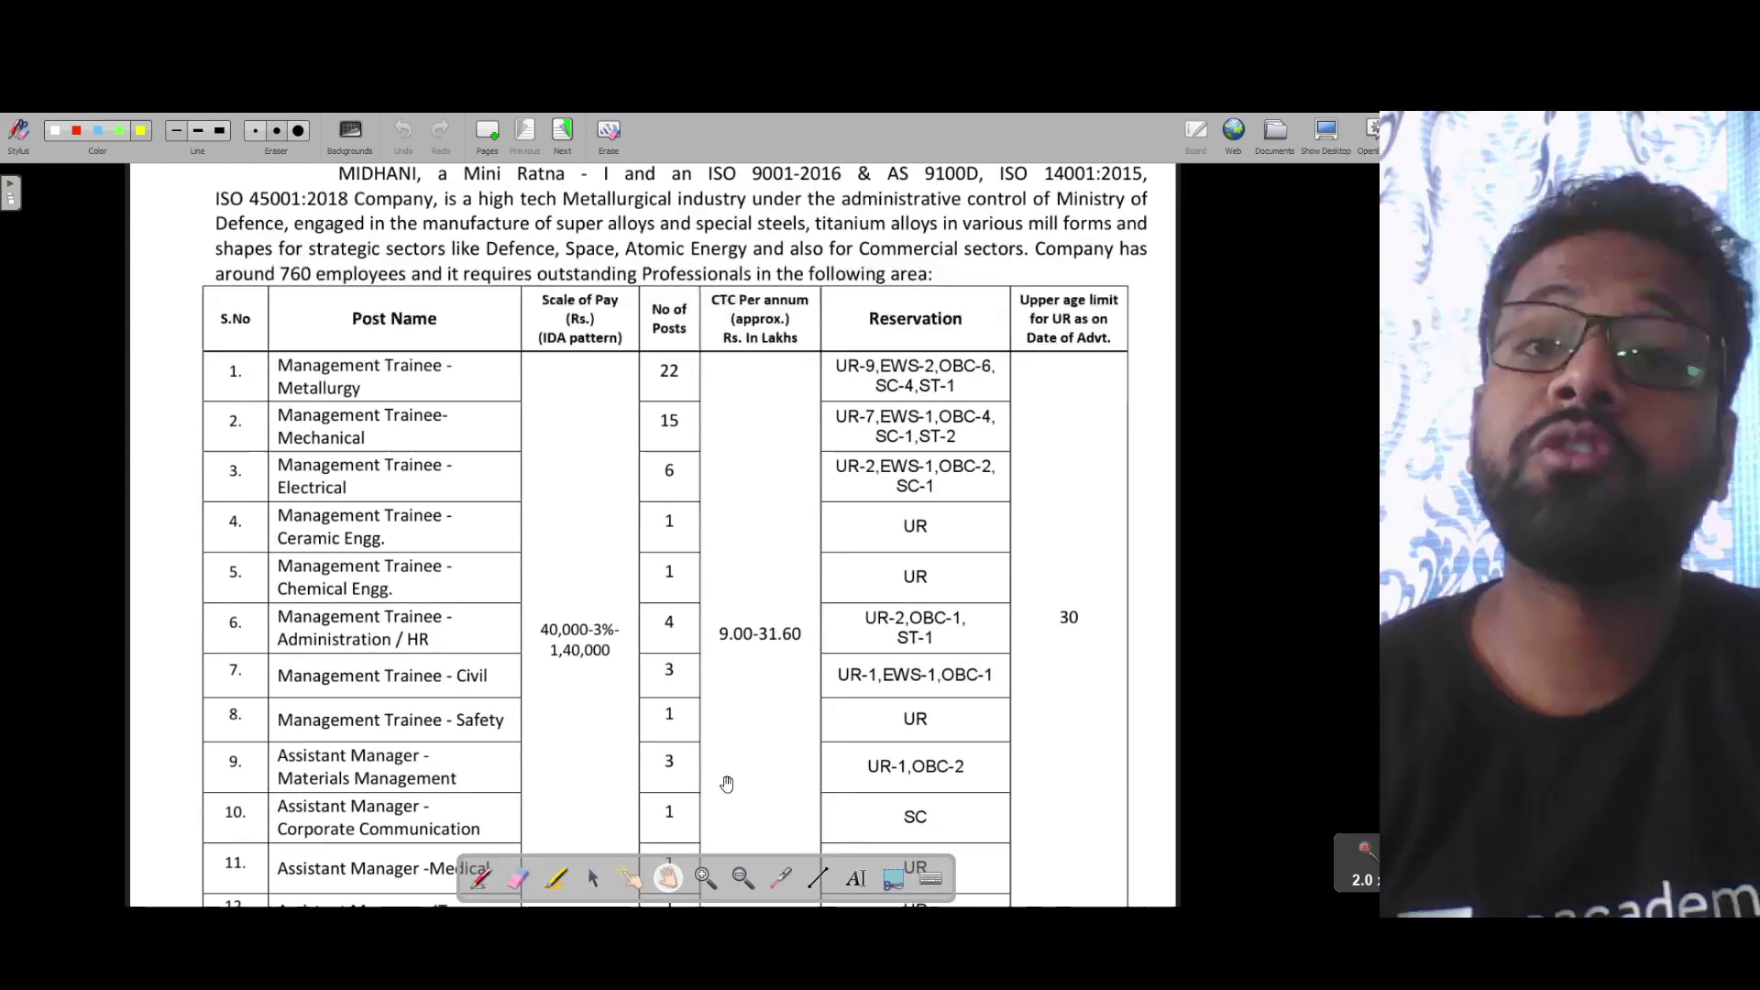
left_click_drag(802, 701, 806, 754)
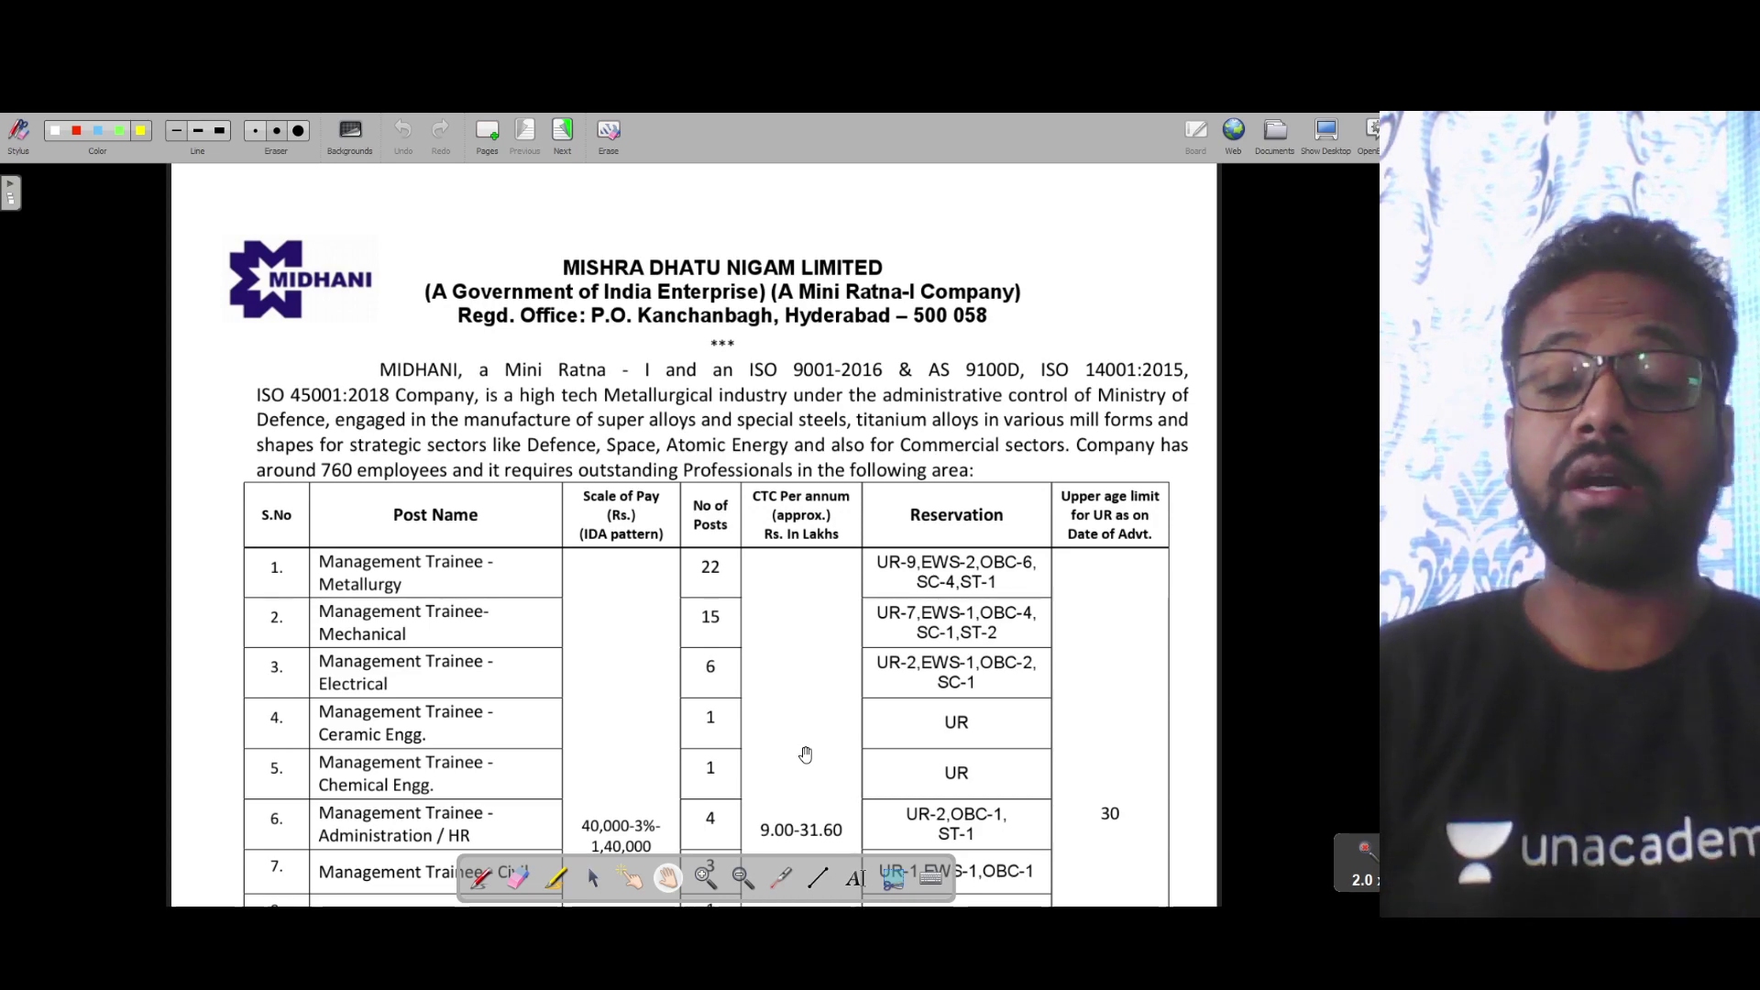
scroll(1094, 662, "down", 3)
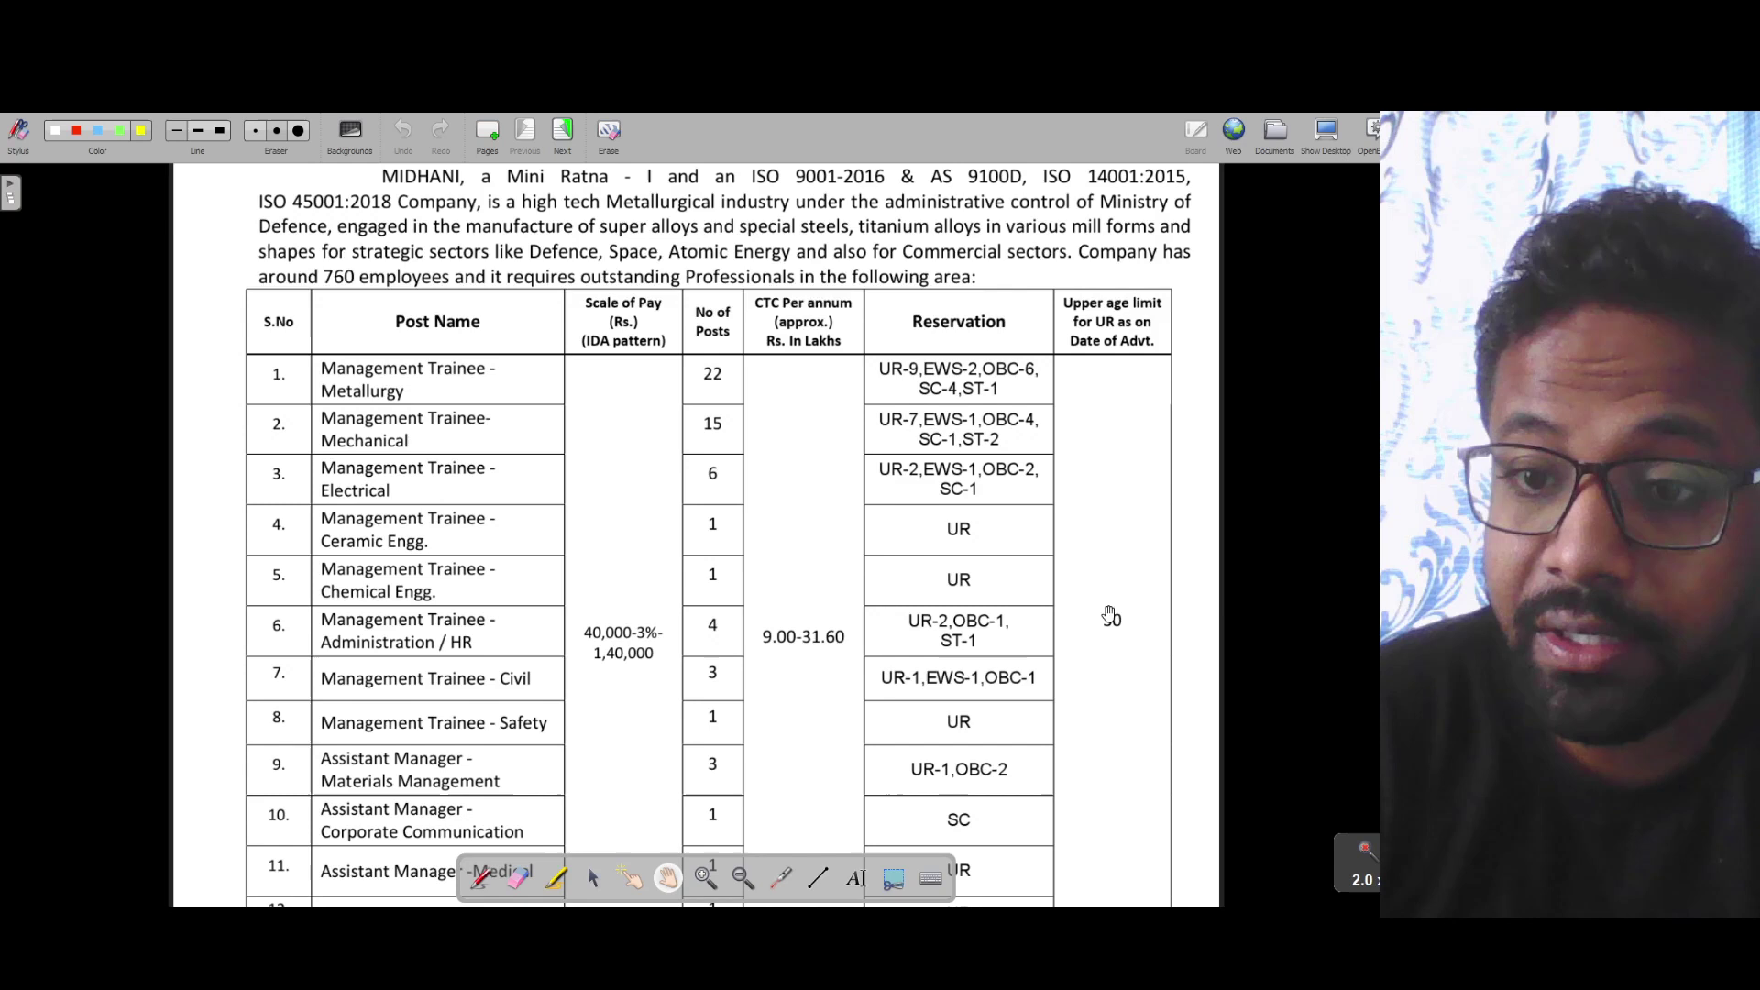